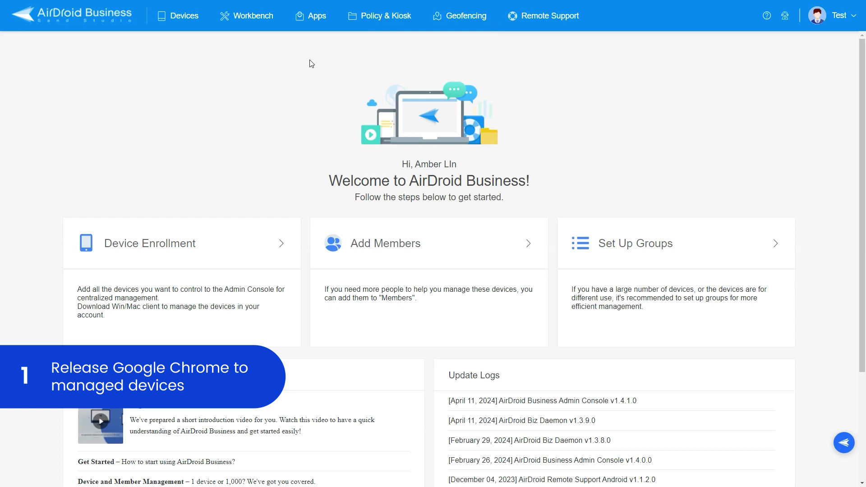
Select Google Chrome from the Managed Google Play Store to add to the app library
left_click(313, 27)
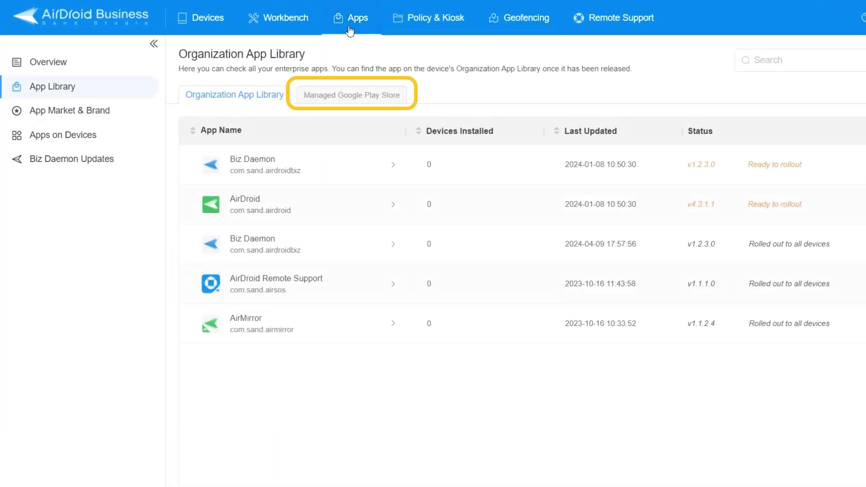
left_click(363, 96)
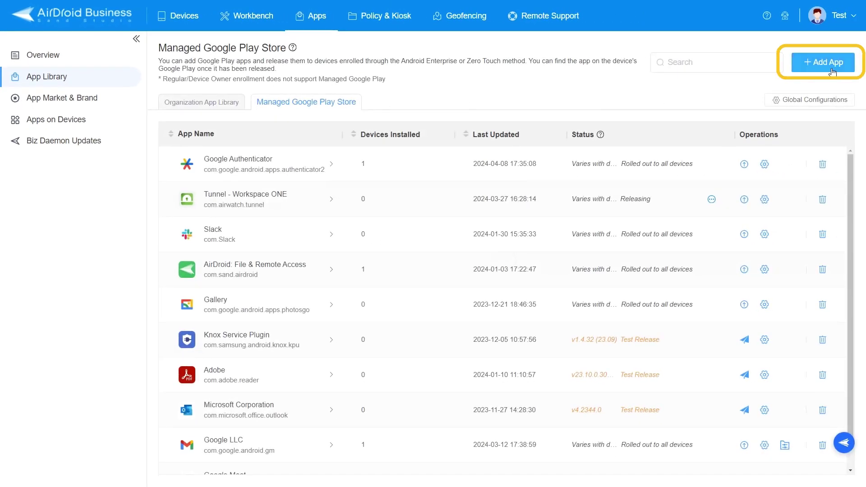
left_click(832, 68)
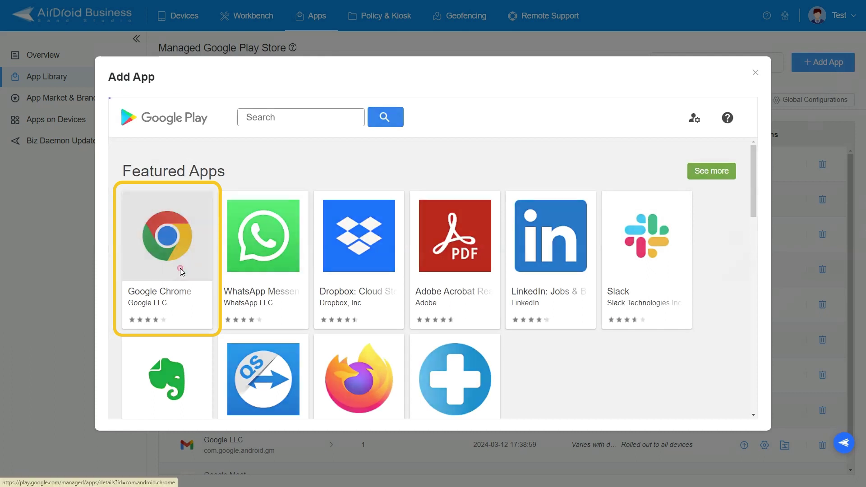
left_click(180, 268)
left_click(585, 284)
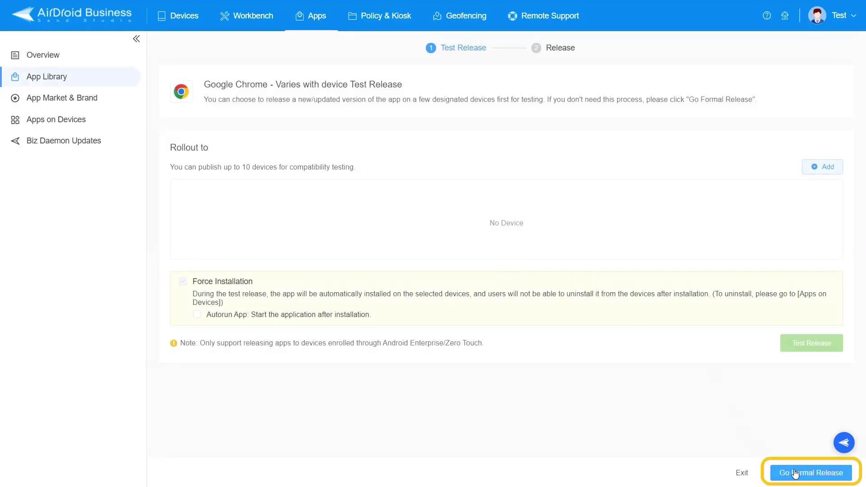
Go to formal release and release Chrome to customized groups Team B, Team C and Team D
left_click(794, 471)
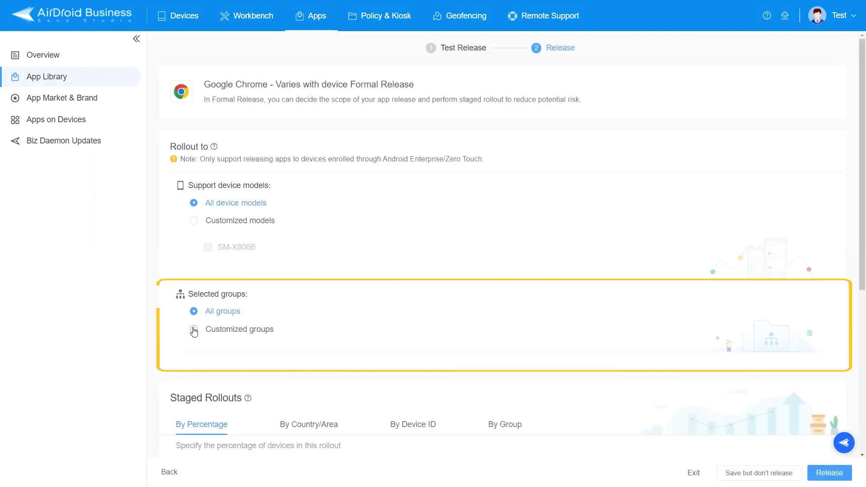
left_click(194, 330)
scroll(542, 332, "down", 1)
left_click(803, 287)
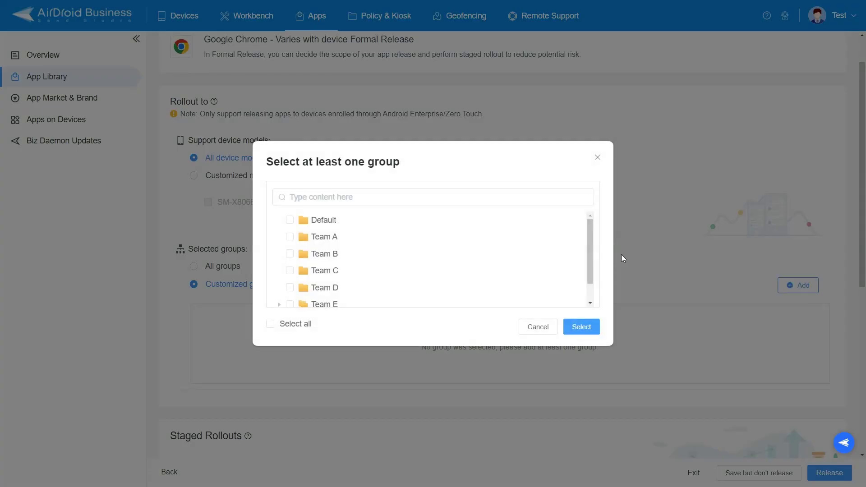
left_click(290, 254)
left_click(289, 271)
left_click(289, 288)
left_click(580, 327)
left_click(830, 472)
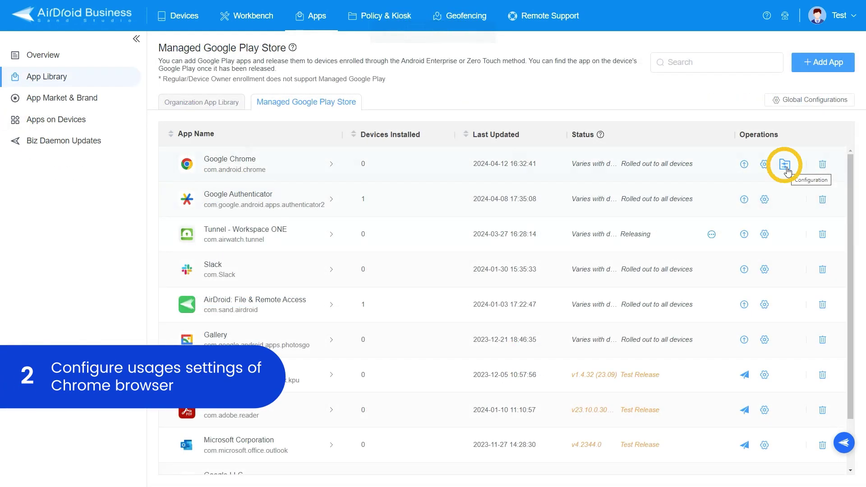
Switch on Enable printing in Google Chrome's managed configuration
left_click(786, 165)
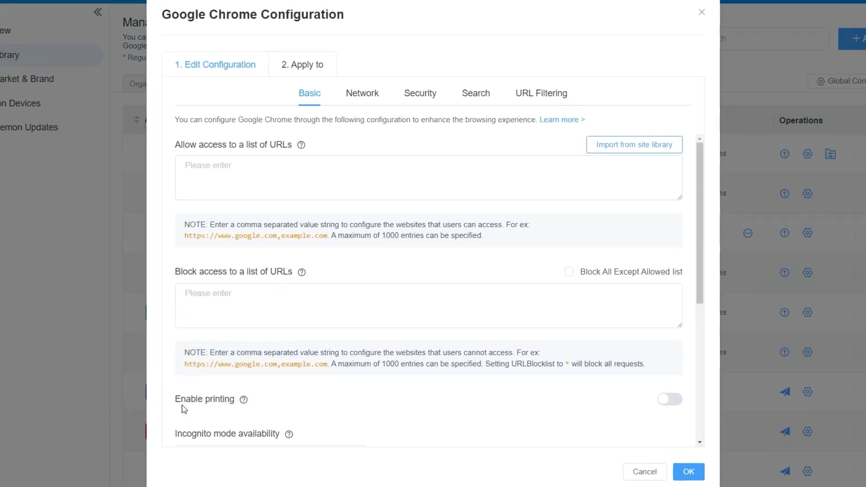
scroll(183, 409, "down", 3)
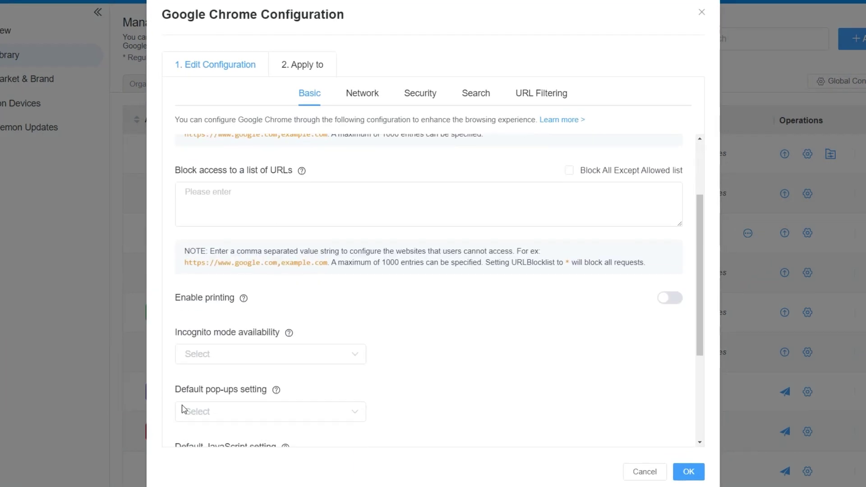
left_click(664, 304)
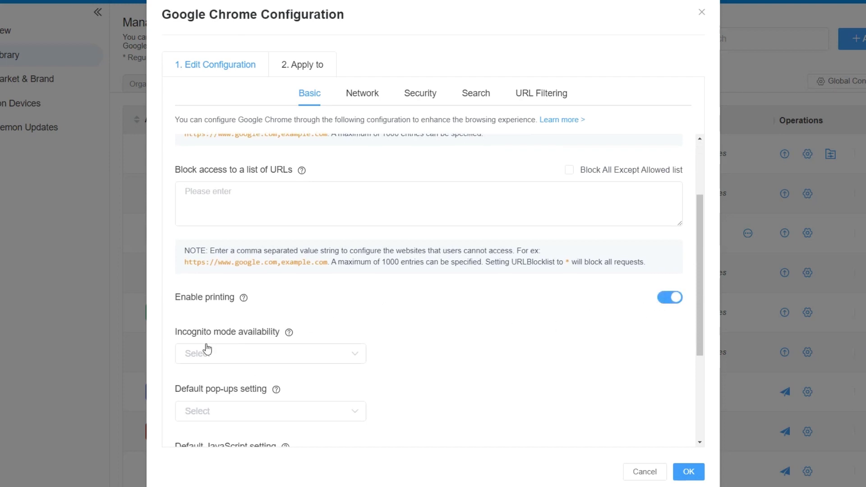
scroll(206, 350, "down", 3)
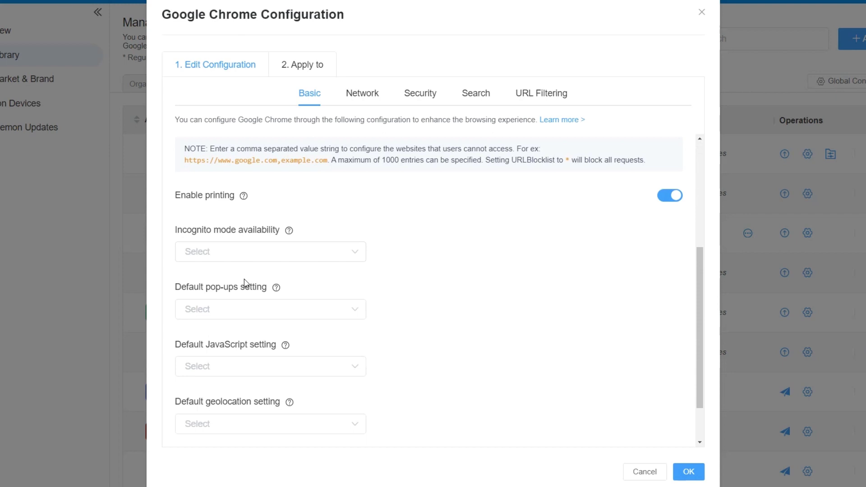
scroll(246, 317, "down", 2)
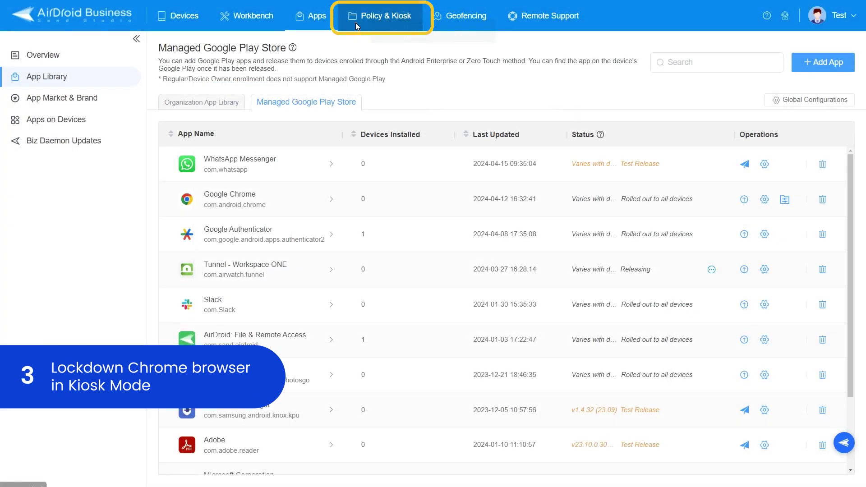
Create a new config file in Policy & Kiosk from the Kiosk template
left_click(355, 25)
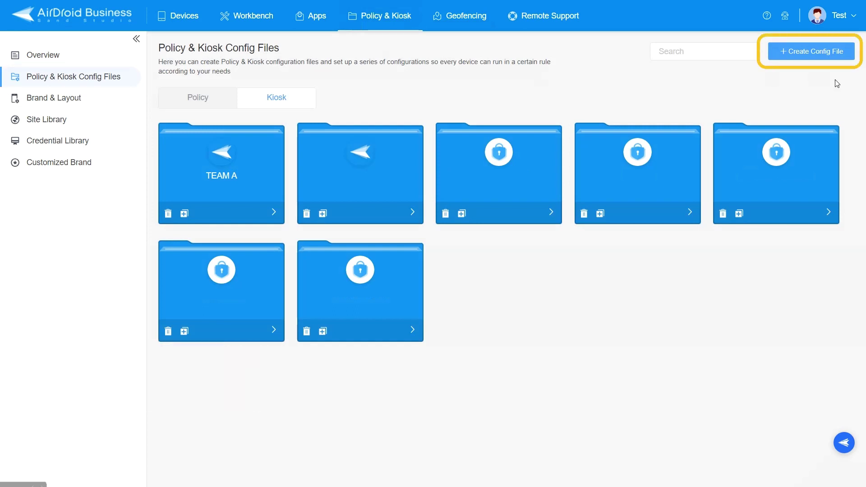
left_click(827, 55)
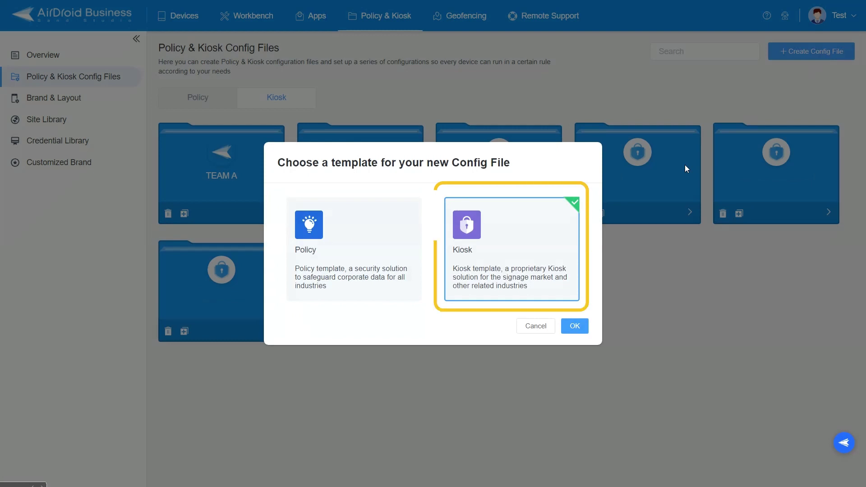
left_click(572, 328)
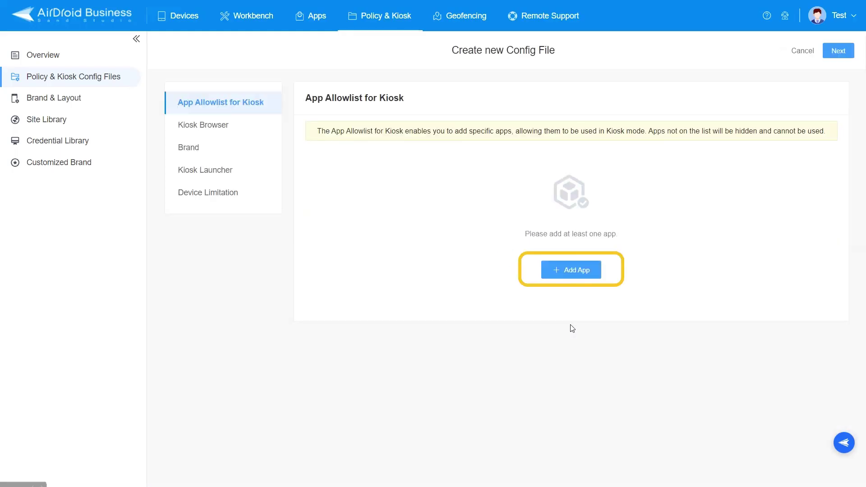
Add Google Chrome from Managed Google Play Store to the kiosk app allowlist
left_click(570, 274)
left_click(537, 104)
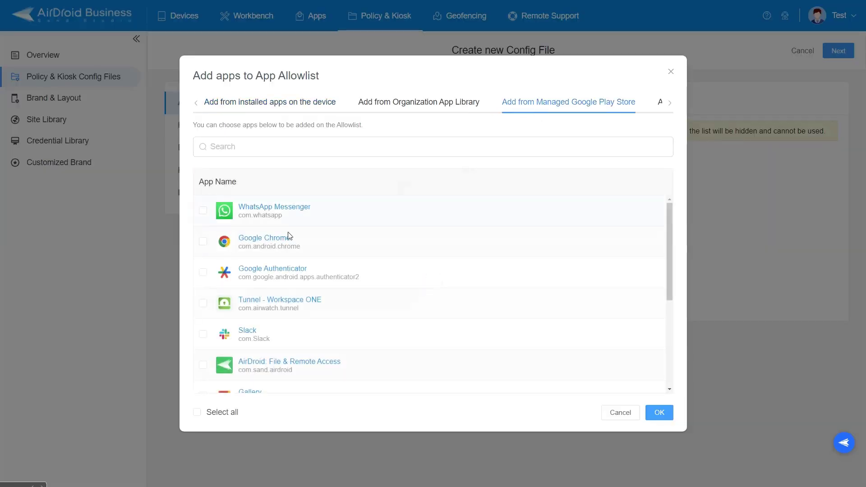
left_click(661, 412)
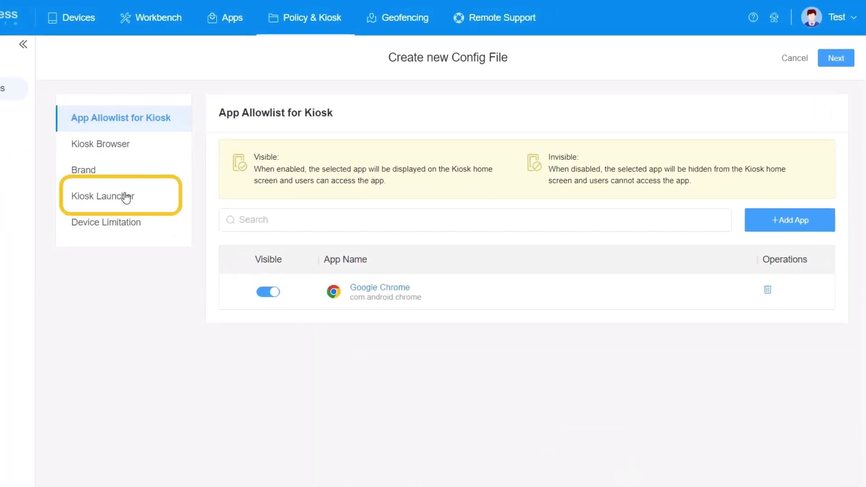
left_click(126, 197)
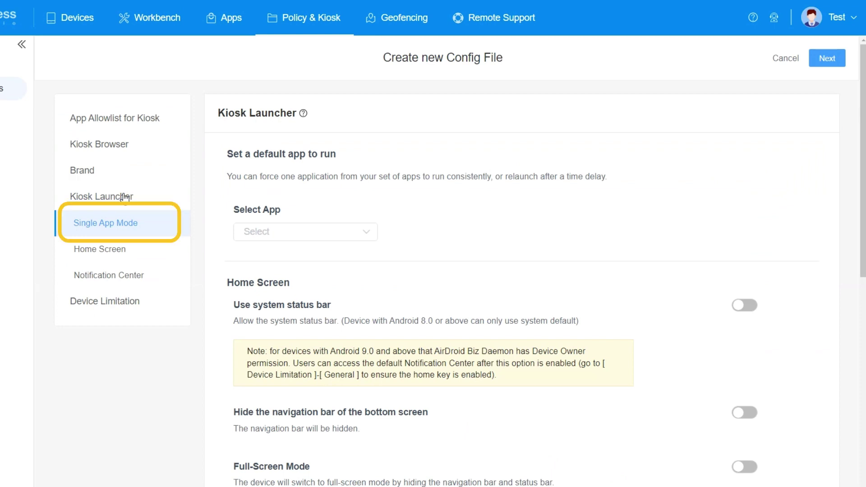
Choose Google Chrome as the Single App Mode default app, keeping Run consistently checked
left_click(282, 231)
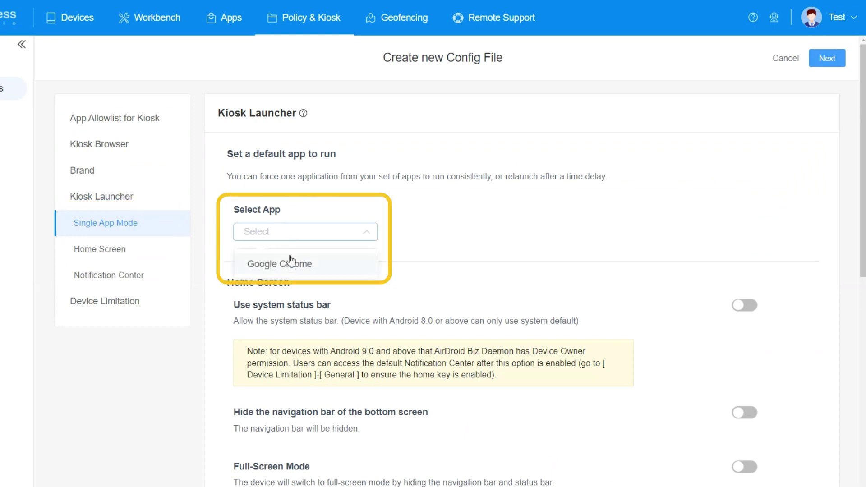
left_click(290, 261)
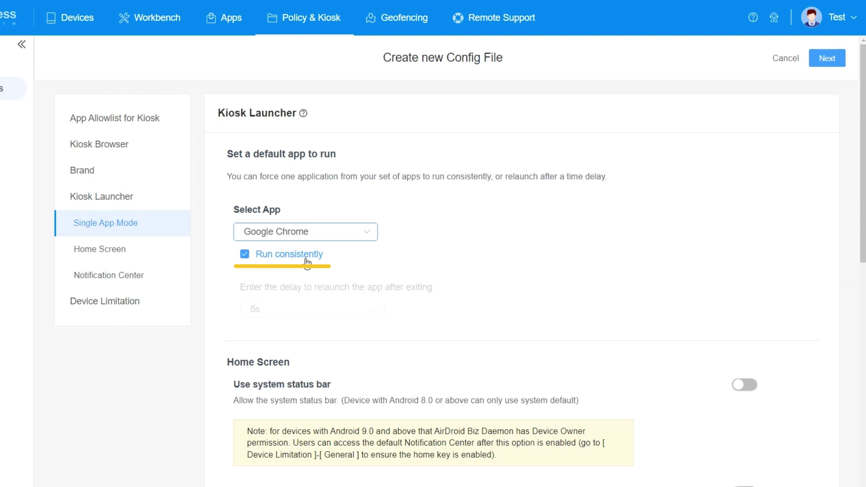
scroll(448, 316, "down", 3)
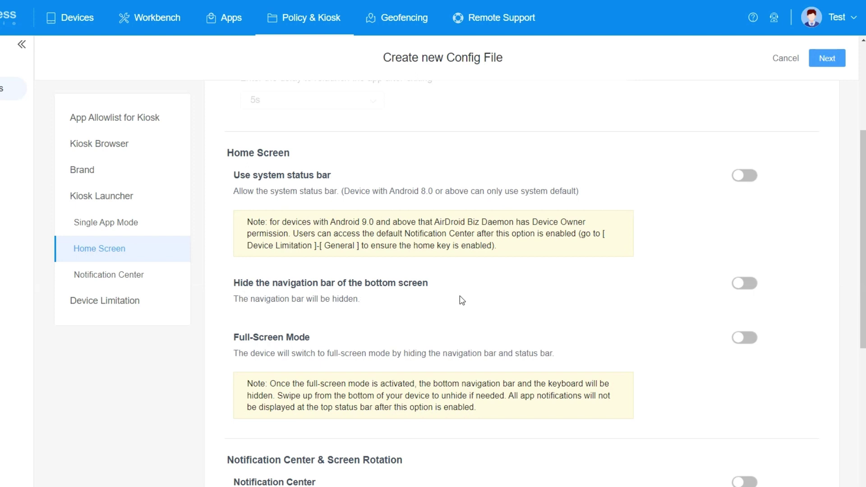
Review the Device Limitation settings for volume and wireless network options
left_click(125, 309)
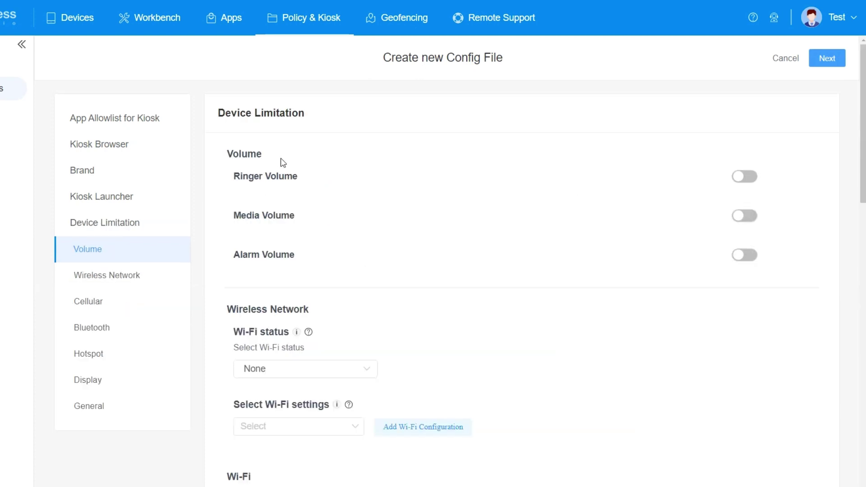
scroll(339, 255, "down", 4)
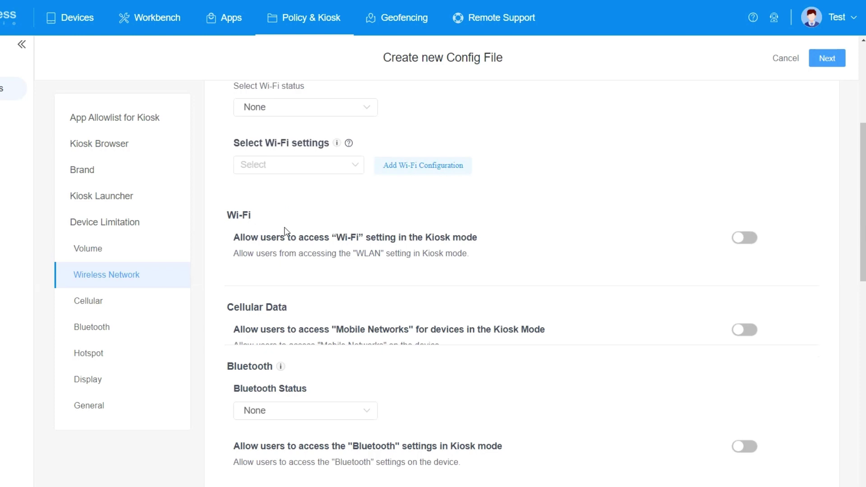
scroll(284, 230, "down", 2)
scroll(273, 271, "down", 2)
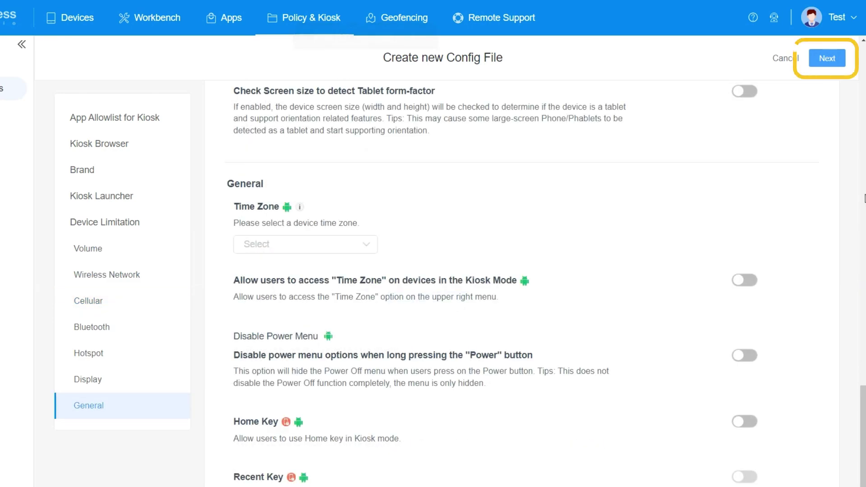
left_click(843, 60)
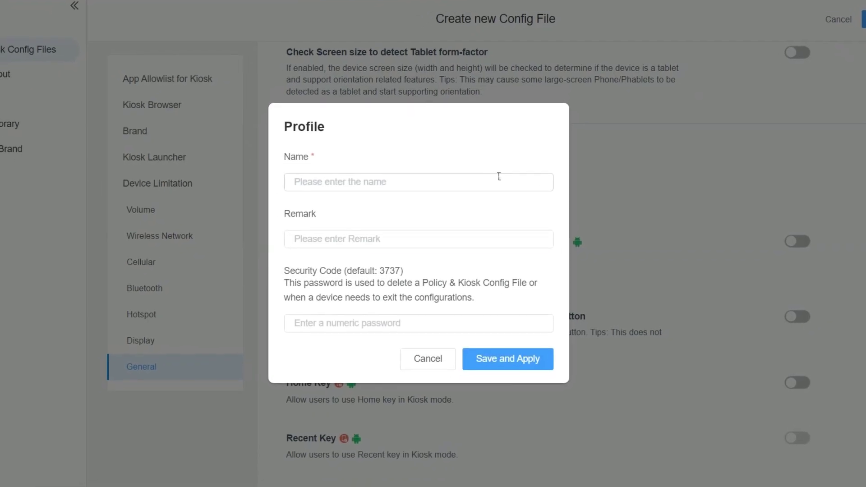
left_click(499, 176)
type("chrome browser kiosk mode")
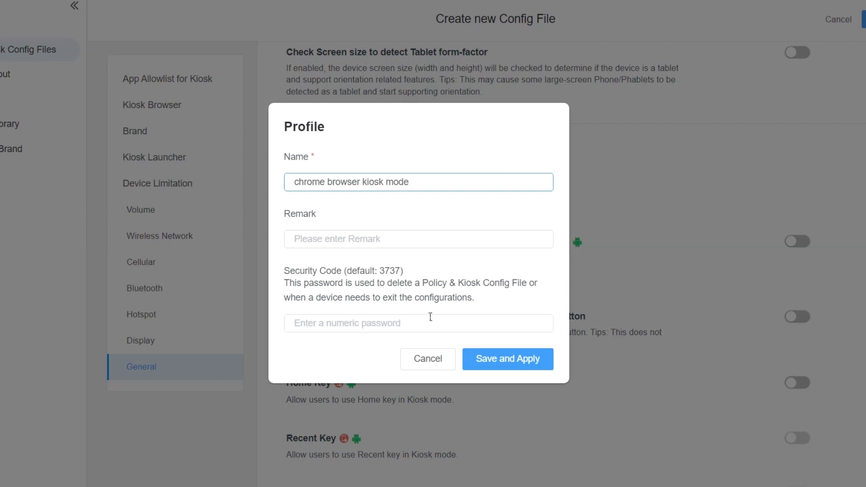
left_click(430, 322)
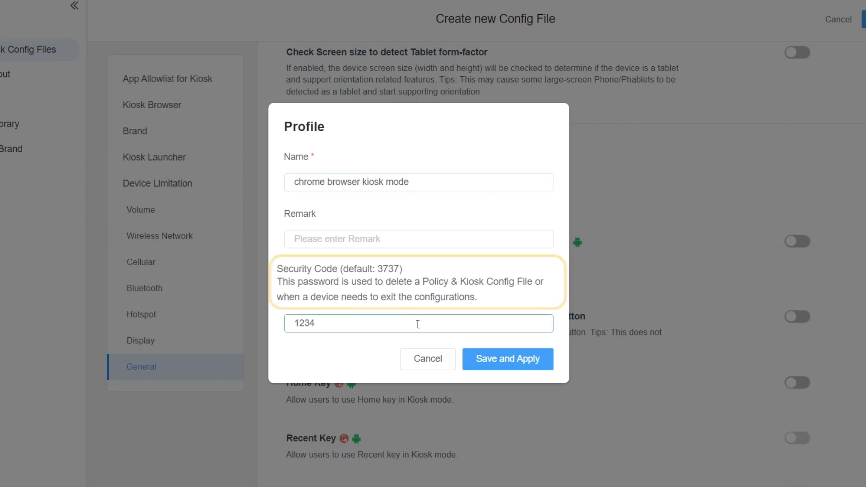
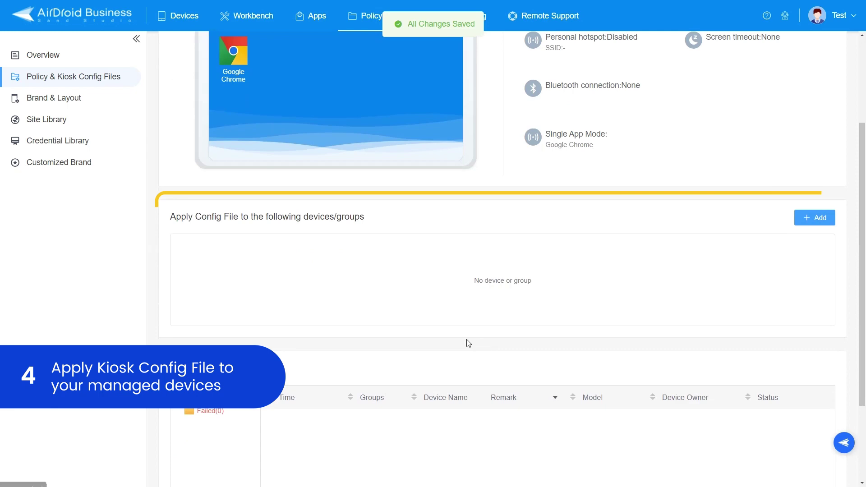
Assign the chrome browser kiosk mode config file to Team A, Team B and Team C and confirm
left_click(824, 226)
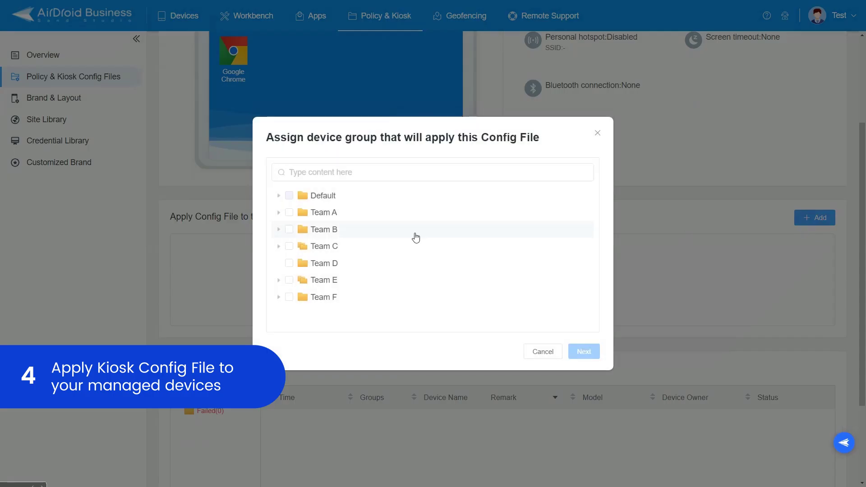
left_click(289, 212)
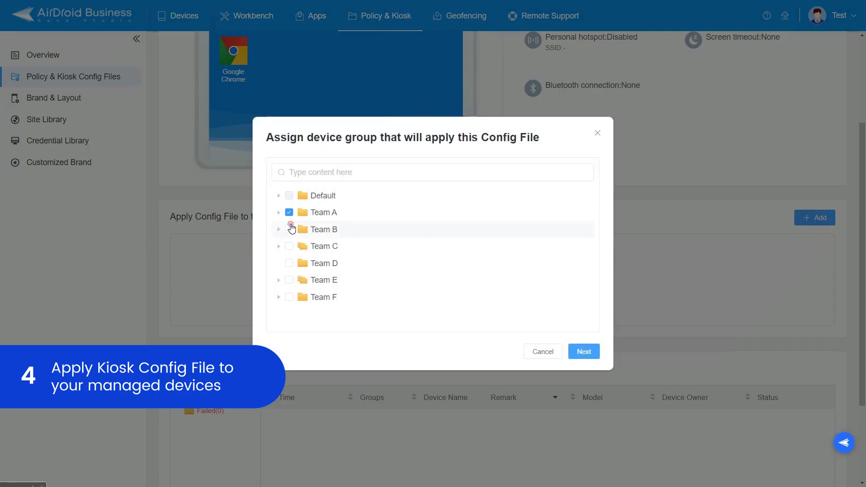
left_click(588, 354)
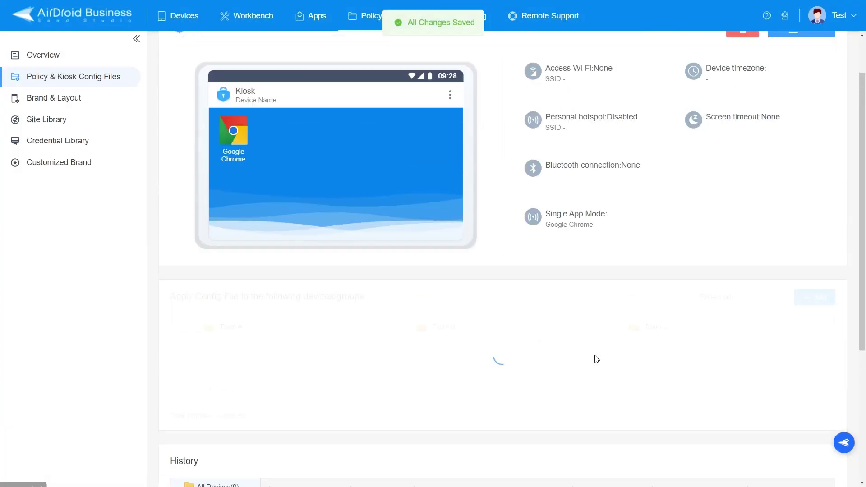